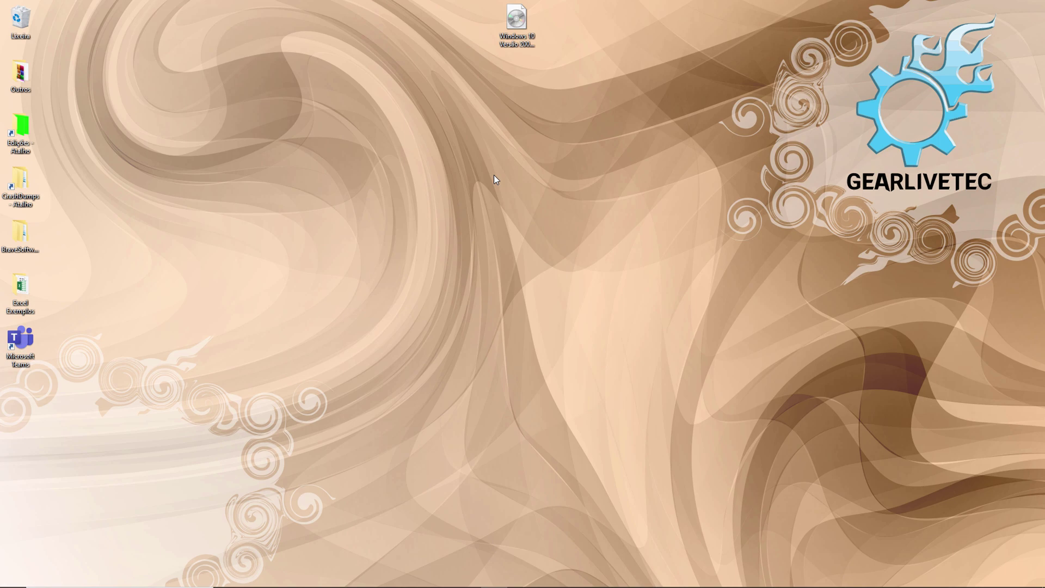
Step: Move the Windows 10 ISO file's icon down to an open area of the desktop
{"action": "left_click_drag", "start_coordinate": [521, 33], "coordinate": [519, 212]}
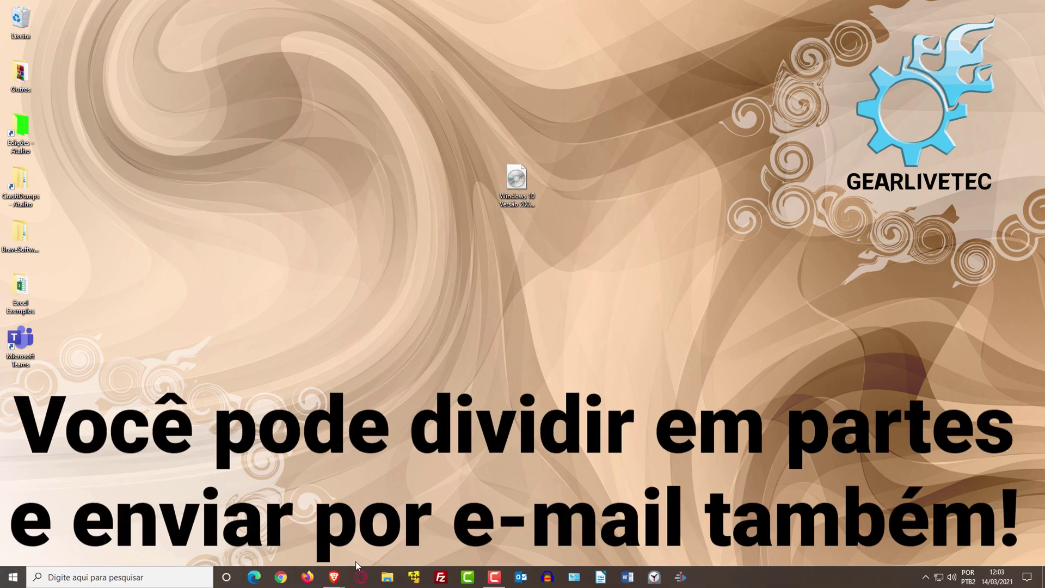
Step: Switch to the open sendspace and WeTransfer browser windows, check sendspace's single file size limit for the Free plan, and minimize both windows
{"action": "left_click", "coordinate": [335, 577]}
{"action": "left_click", "coordinate": [322, 551]}
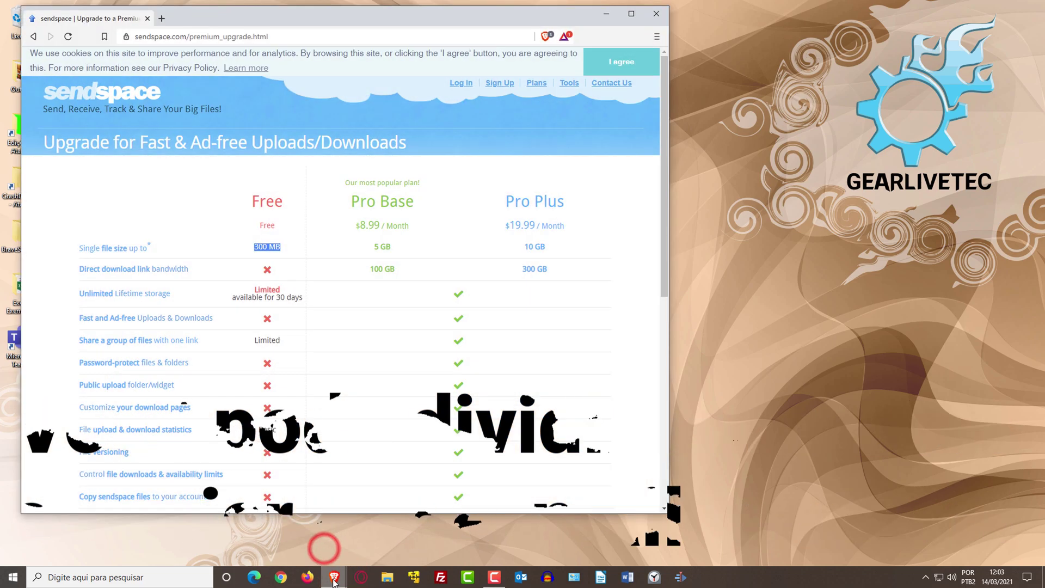
{"action": "mouse_move", "coordinate": [334, 575]}
{"action": "left_click", "coordinate": [351, 555]}
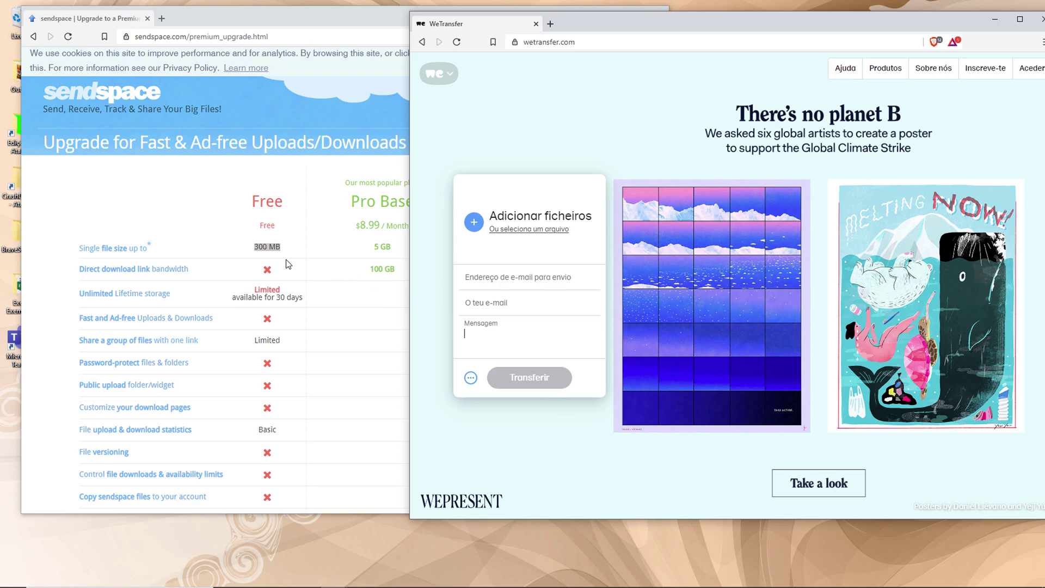
{"action": "left_click_drag", "start_coordinate": [280, 248], "coordinate": [254, 248]}
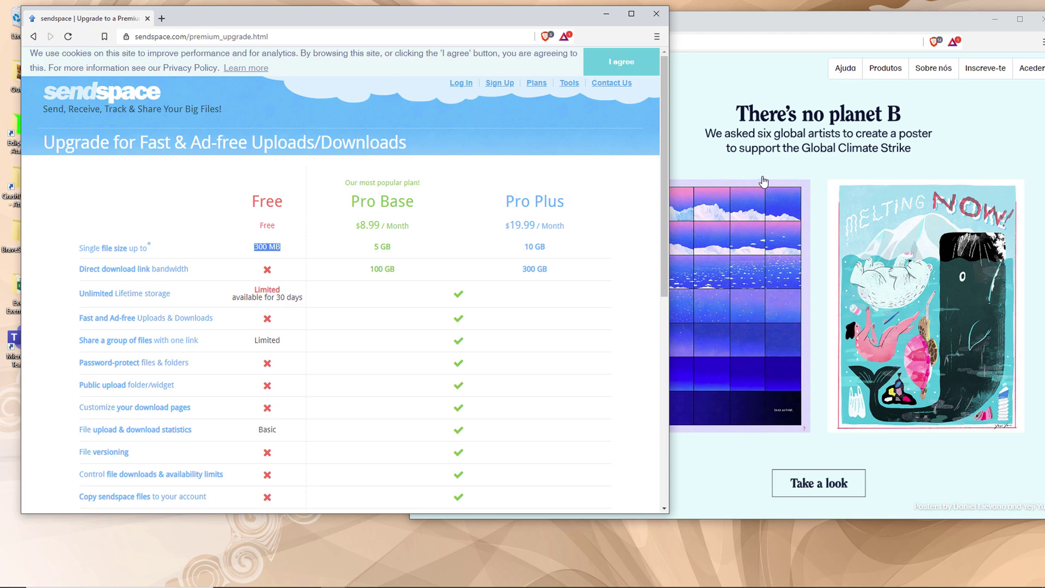
{"action": "left_click", "coordinate": [995, 25]}
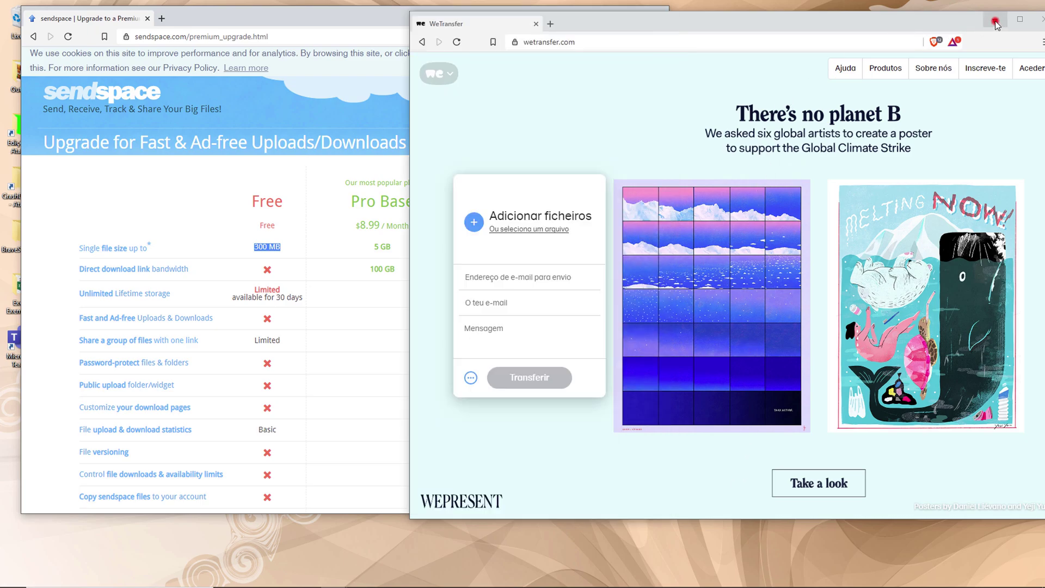
{"action": "left_click", "coordinate": [995, 25]}
{"action": "left_click", "coordinate": [610, 14]}
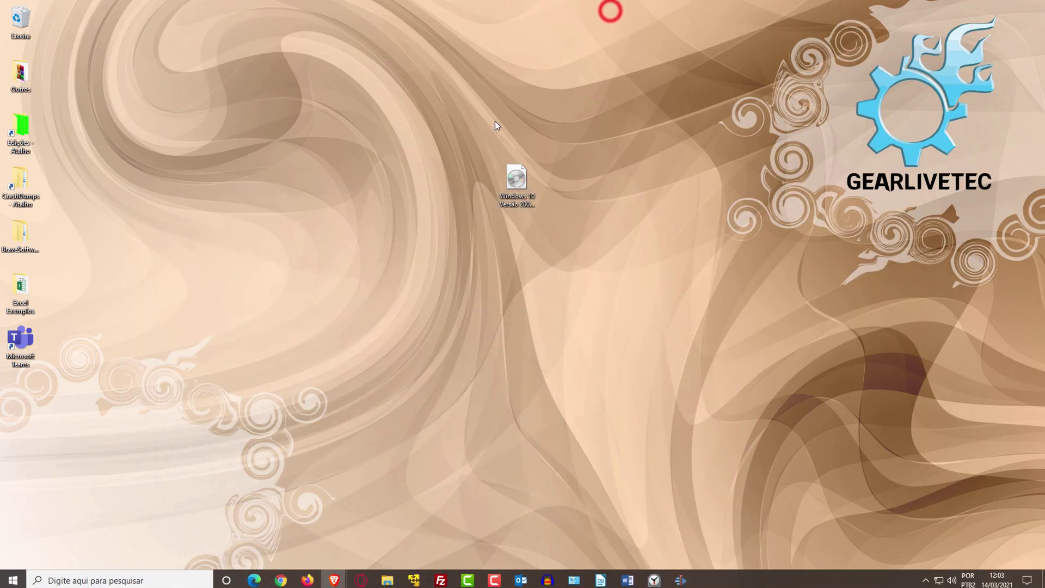
Step: Open WinRAR's archive name and parameters dialog for the Windows 10 ISO file on the desktop
{"action": "left_click", "coordinate": [520, 191]}
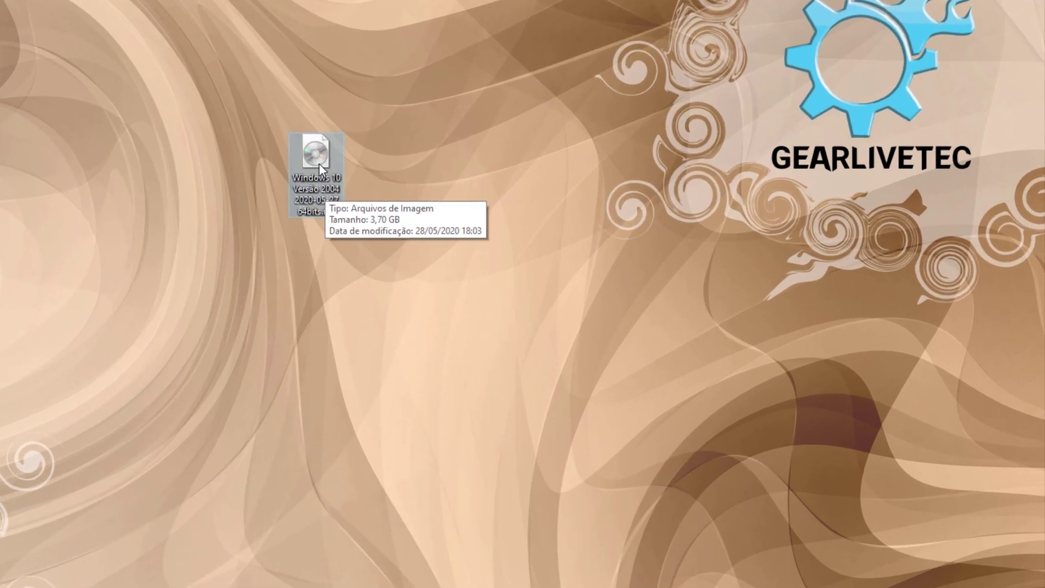
{"action": "right_click", "coordinate": [319, 163]}
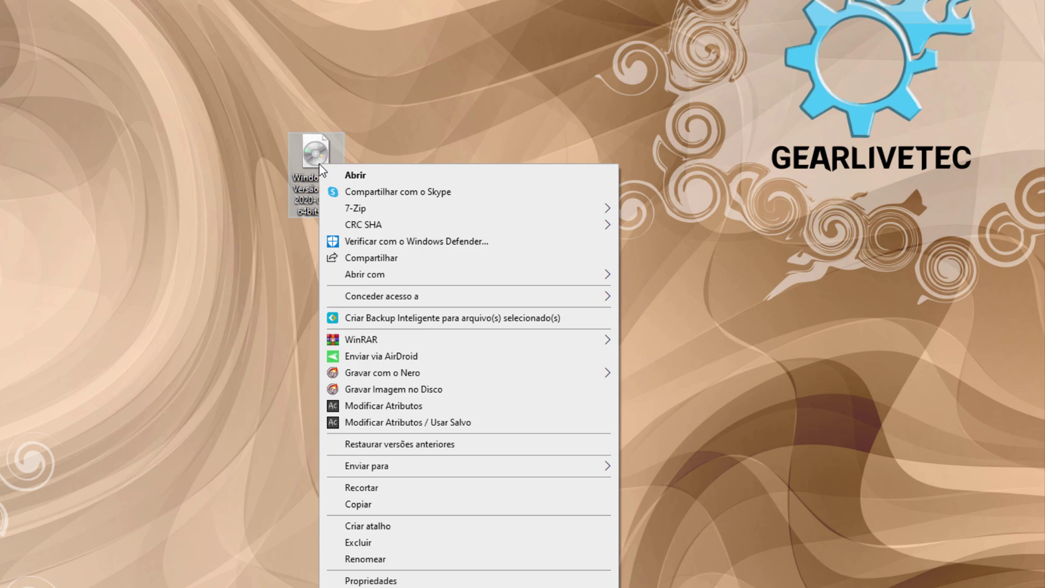
{"action": "mouse_move", "coordinate": [368, 345]}
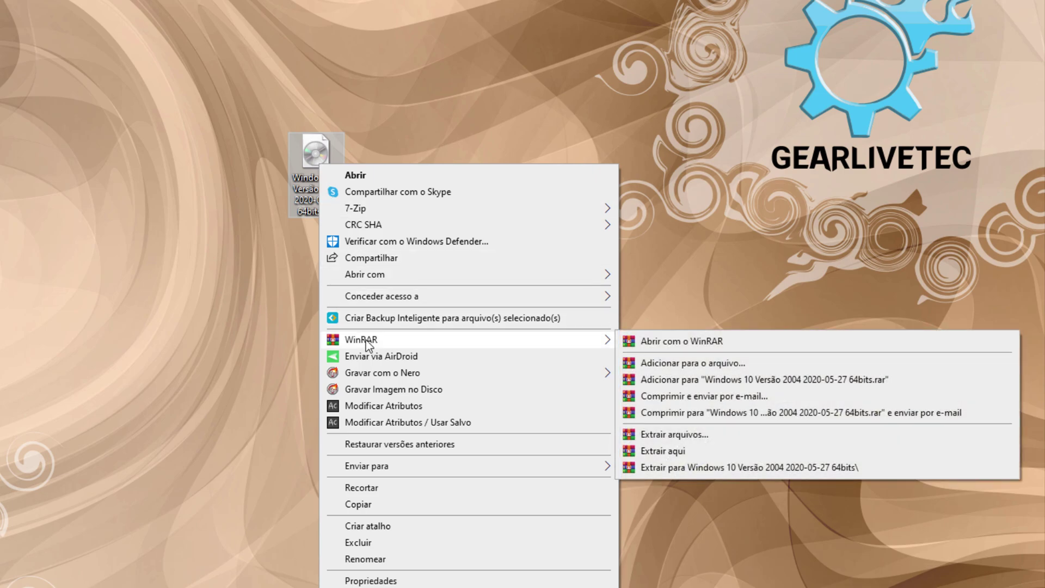
{"action": "left_click", "coordinate": [662, 366]}
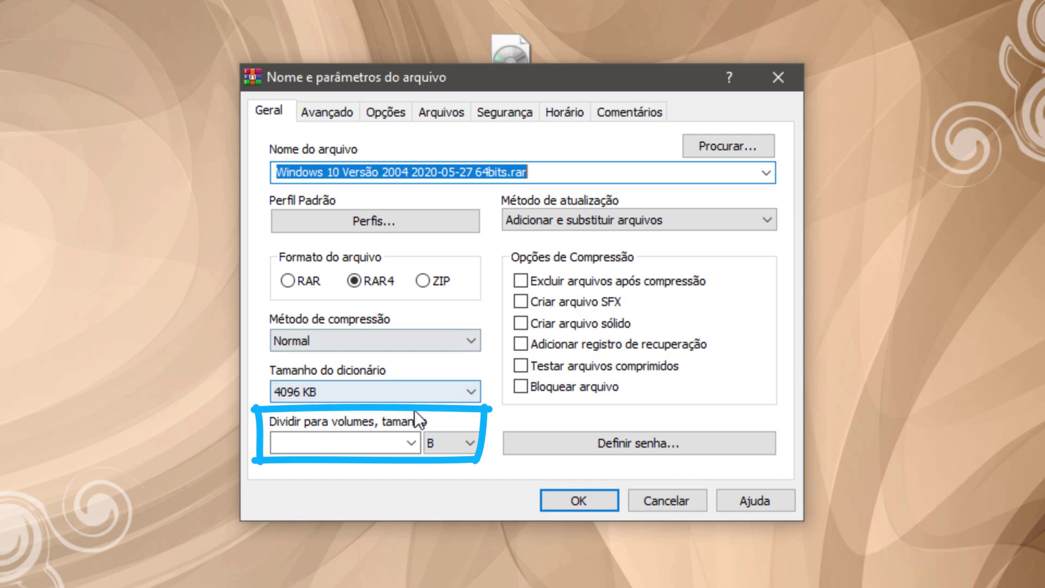
Step: Set the split volume size to 250 MB and create the multi-part RAR4 archive
{"action": "left_click", "coordinate": [409, 441]}
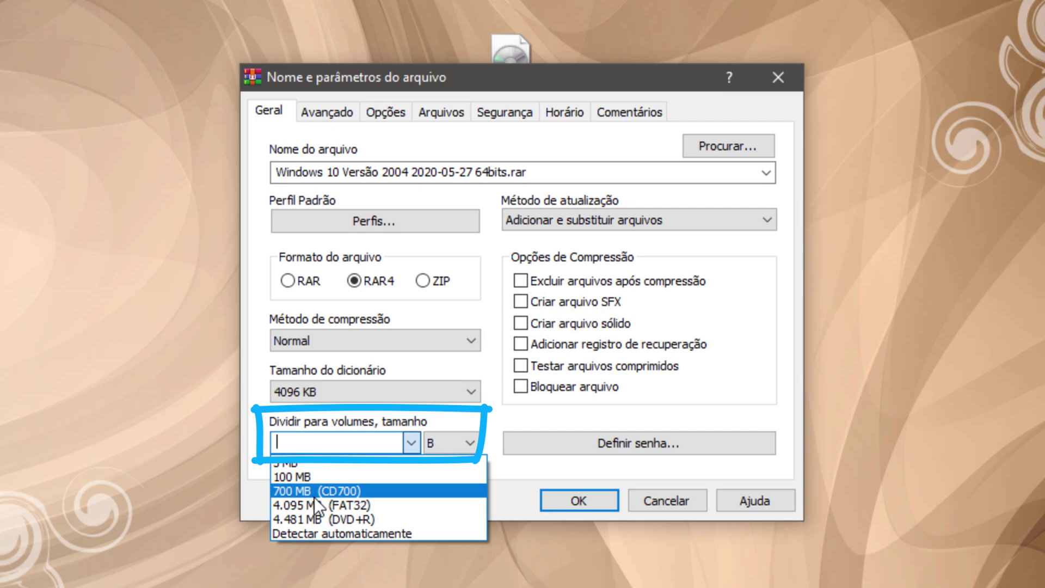
{"action": "left_click", "coordinate": [285, 442]}
{"action": "type", "text": "250"}
{"action": "left_click", "coordinate": [459, 442]}
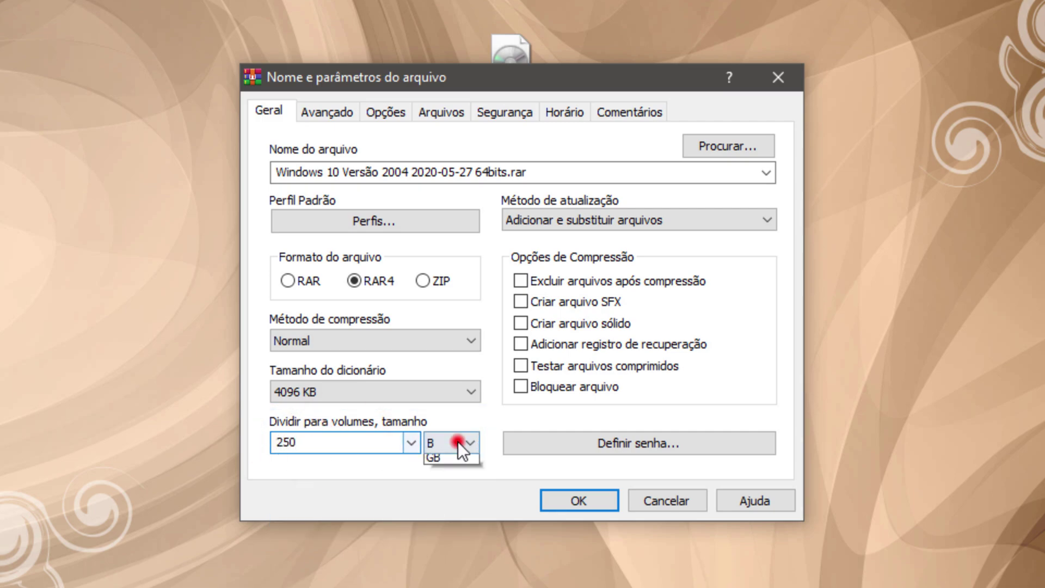
{"action": "left_click", "coordinate": [447, 491]}
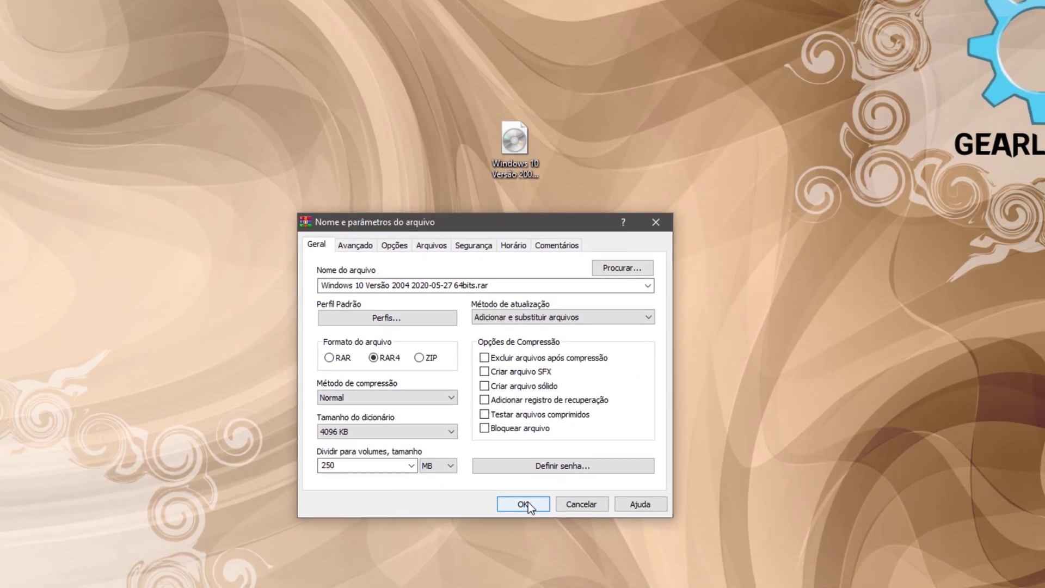
{"action": "left_click", "coordinate": [529, 550]}
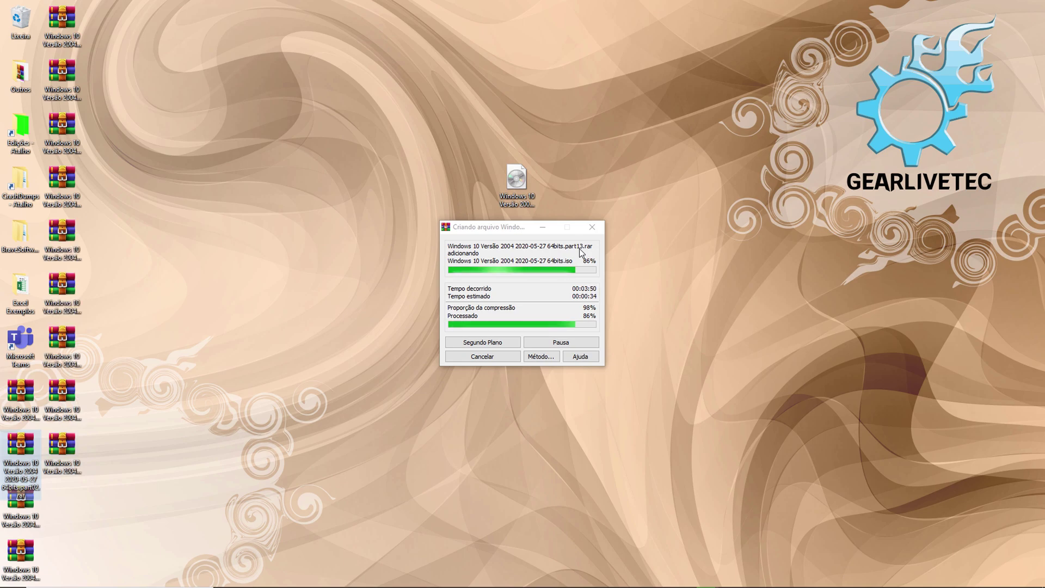
Step: Move the last RAR part away from the other parts to an empty area of the desktop
{"action": "left_click", "coordinate": [187, 371]}
{"action": "left_click", "coordinate": [72, 556]}
{"action": "left_click_drag", "start_coordinate": [82, 553], "coordinate": [274, 387]}
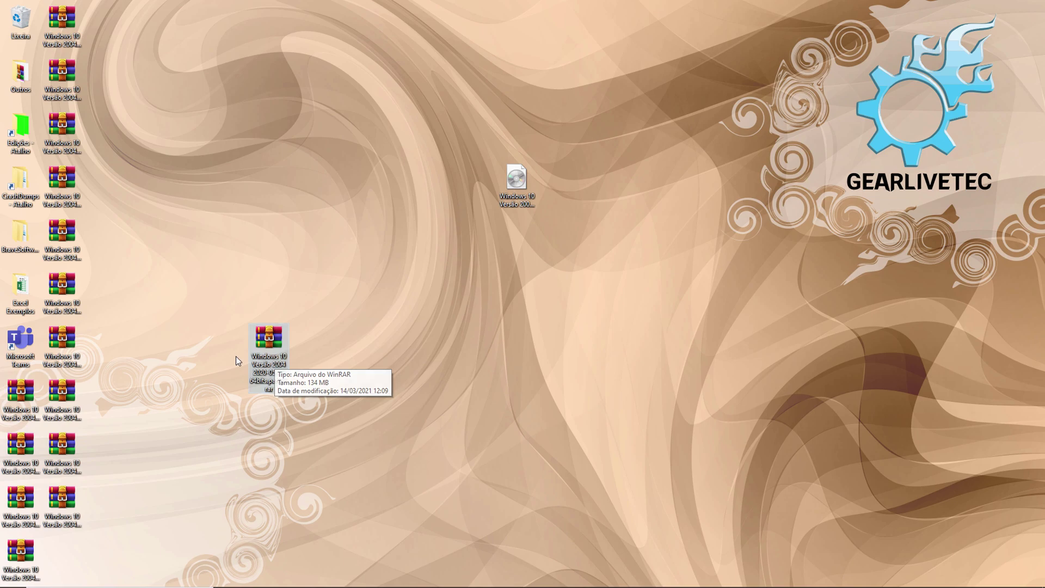
Step: Create a new folder on the desktop with its default name and move all the RAR parts into it
{"action": "right_click", "coordinate": [269, 229]}
{"action": "mouse_move", "coordinate": [294, 332]}
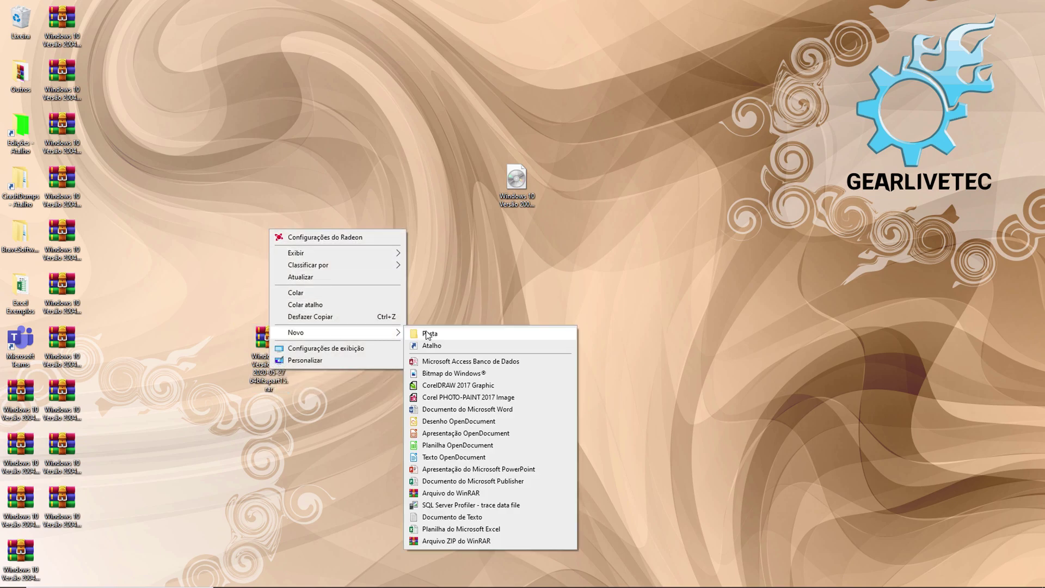
{"action": "left_click", "coordinate": [435, 334]}
{"action": "left_click_drag", "start_coordinate": [102, 4], "coordinate": [268, 231]}
{"action": "left_click_drag", "start_coordinate": [269, 349], "coordinate": [169, 345]}
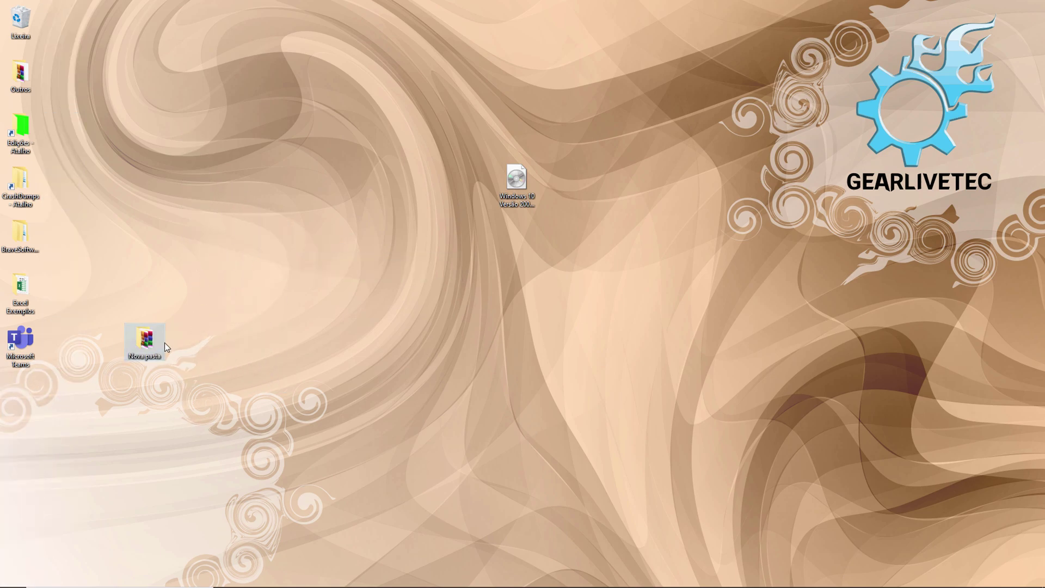
Step: Open the new folder and extract the split archive there, starting from its first RAR part
{"action": "double_click", "coordinate": [145, 342]}
{"action": "key", "text": "ctrl+a"}
{"action": "left_click_drag", "start_coordinate": [547, 184], "coordinate": [551, 184]}
{"action": "left_click", "coordinate": [467, 385]}
{"action": "right_click", "coordinate": [456, 202]}
{"action": "mouse_move", "coordinate": [577, 230]}
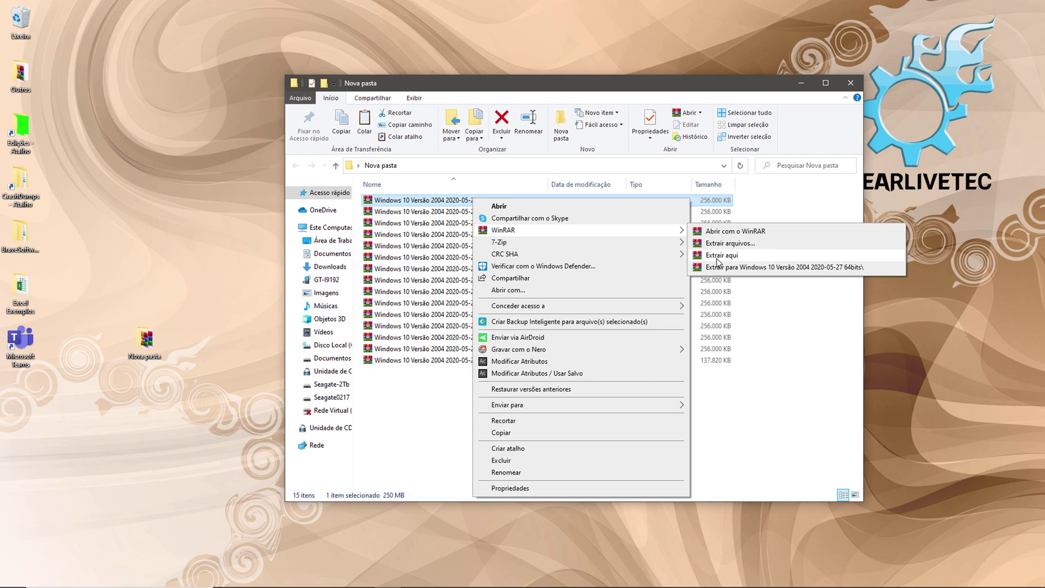
{"action": "left_click", "coordinate": [717, 259]}
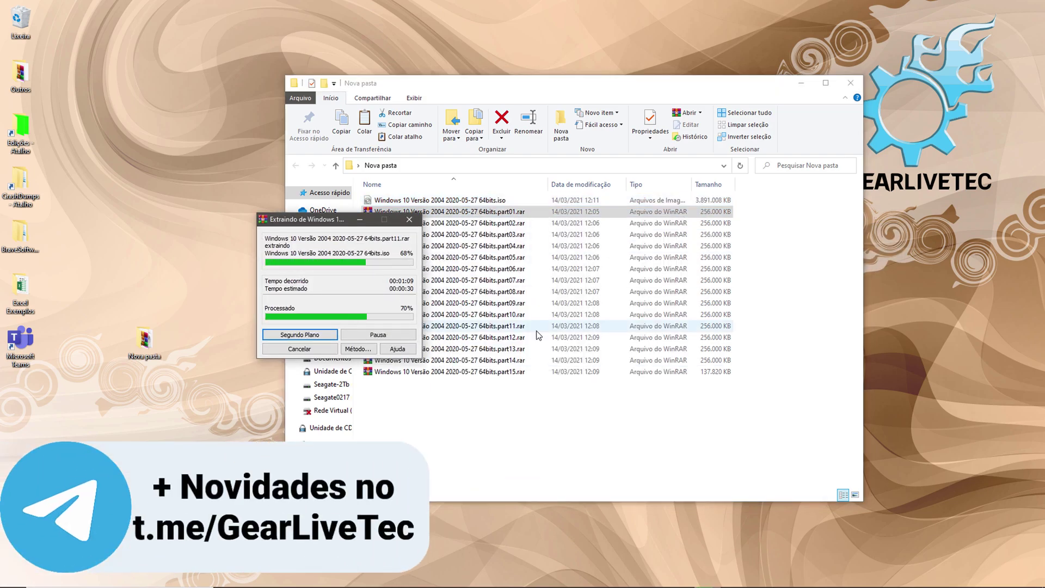
Step: Open the extracted Windows 10 ISO with WinRAR archiver, examine the files inside it, and close the archive and folder windows
{"action": "left_click", "coordinate": [464, 206]}
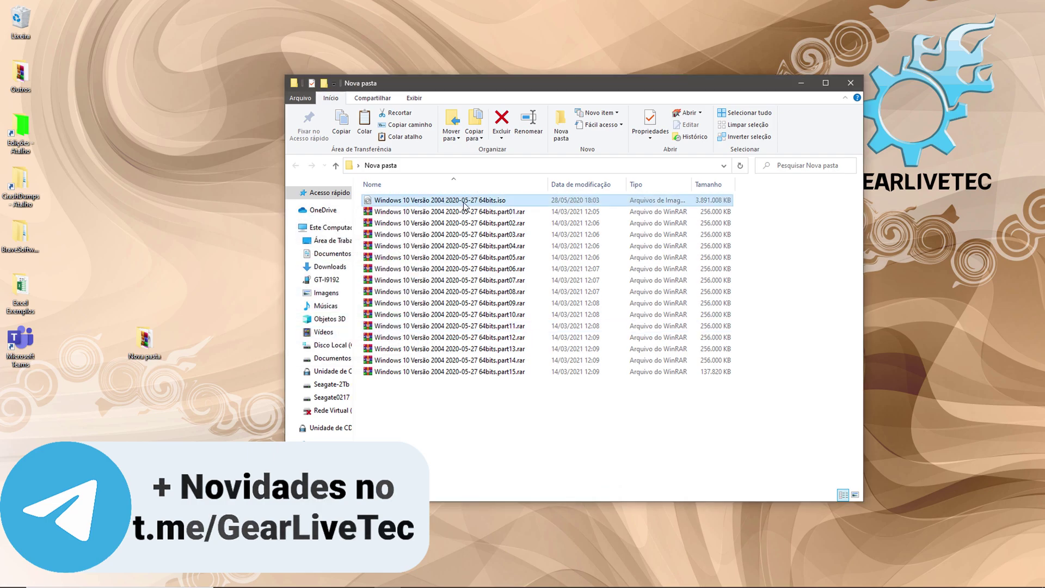
{"action": "right_click", "coordinate": [464, 205]}
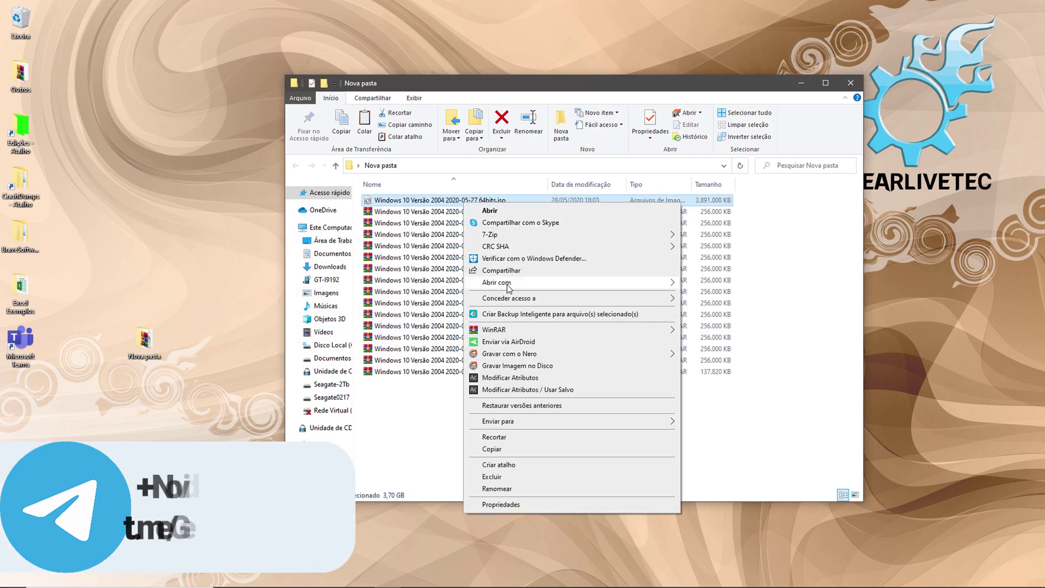
{"action": "mouse_move", "coordinate": [508, 285]}
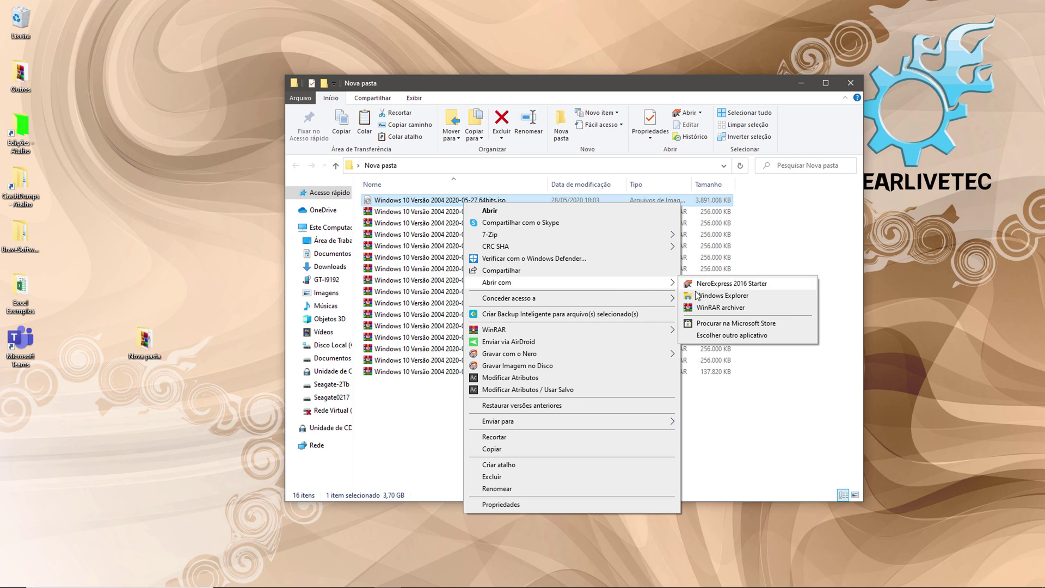
{"action": "left_click", "coordinate": [721, 308]}
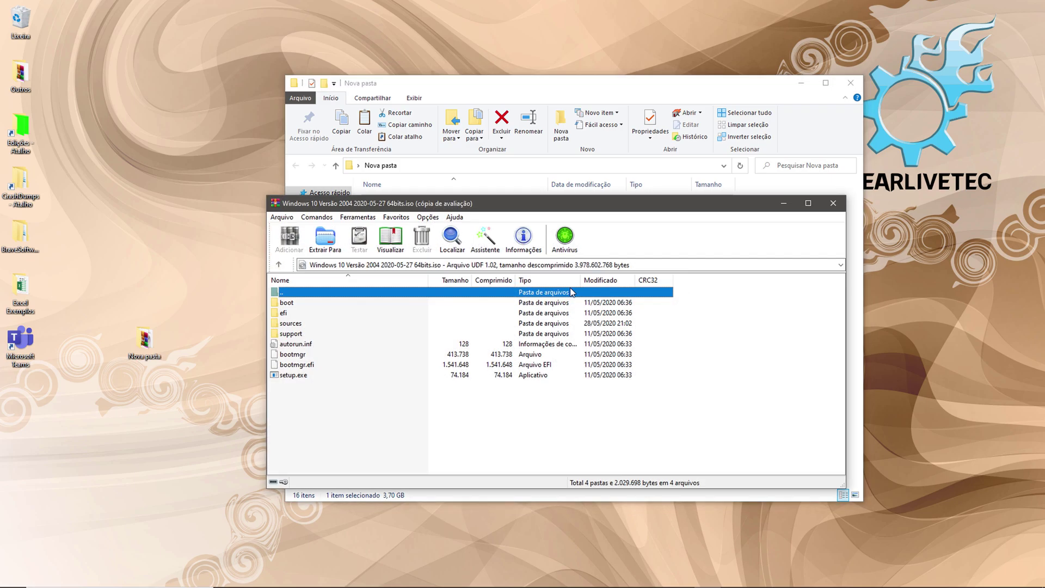
{"action": "left_click_drag", "start_coordinate": [330, 403], "coordinate": [287, 314]}
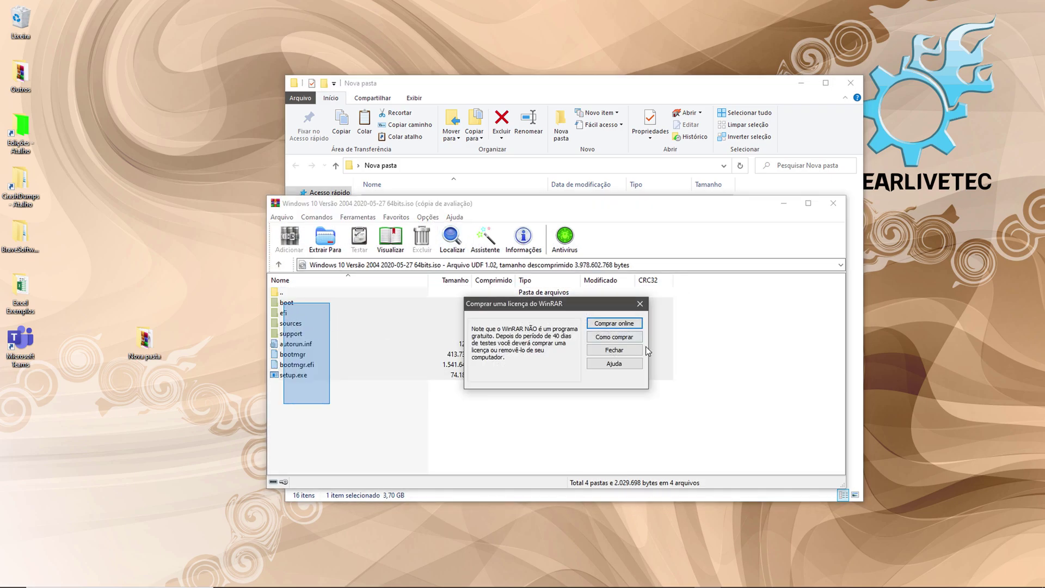
{"action": "left_click", "coordinate": [596, 349]}
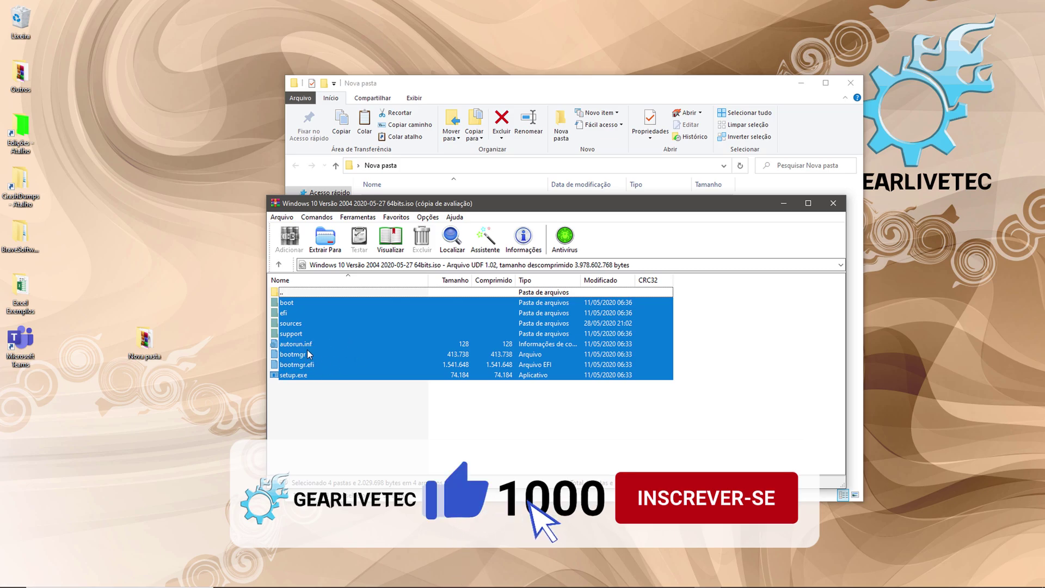
{"action": "left_click", "coordinate": [833, 203]}
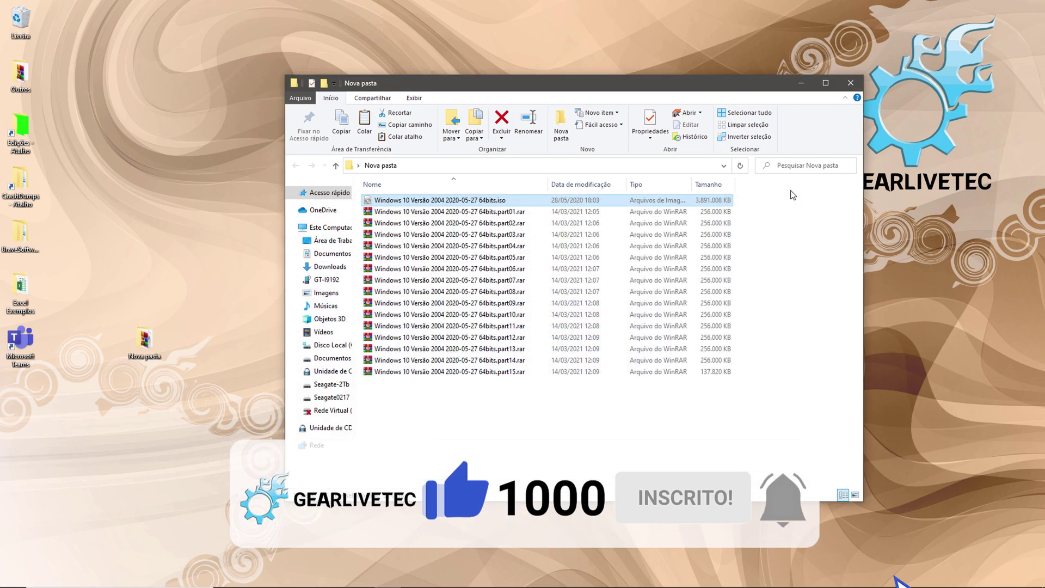
{"action": "left_click", "coordinate": [849, 83]}
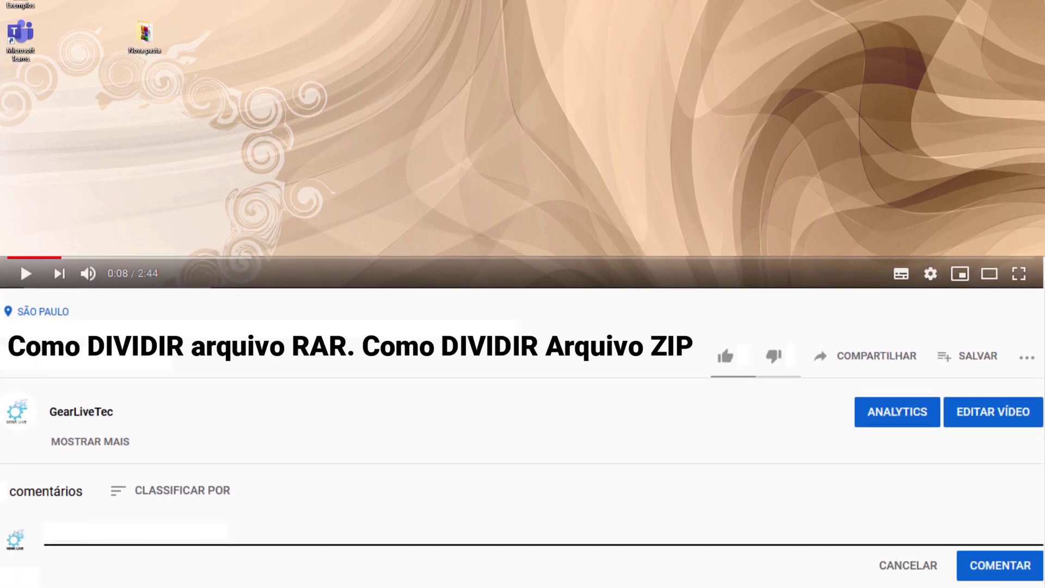
{"action": "type", "text": "Deixe um comentário com sua dúvida ou suges"}
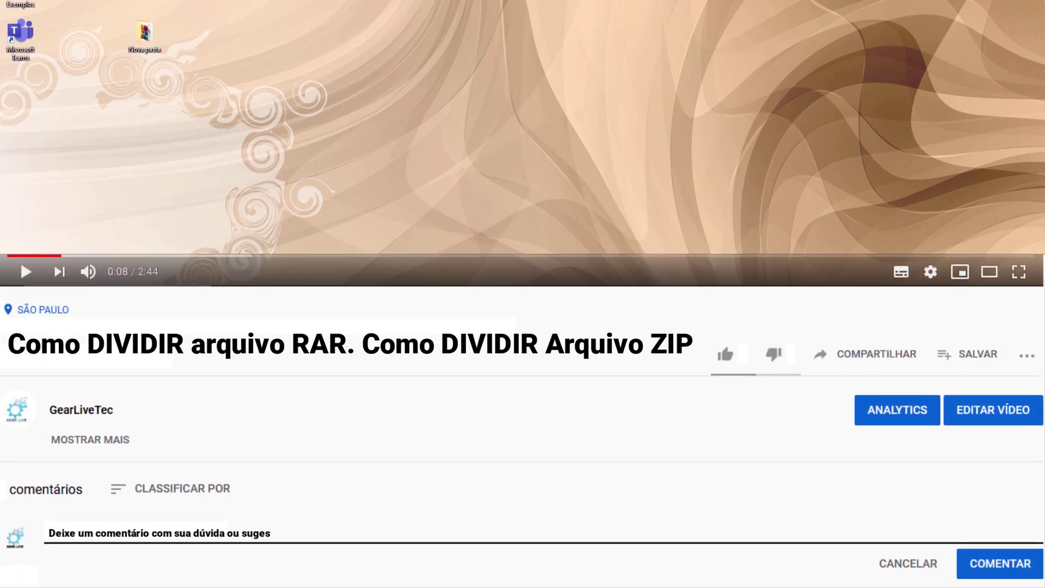
{"action": "type", "text": "tão! Avalie o Vídeo!!! Compartilhe nas Redes Sociais!!! Obrigado!!!"}
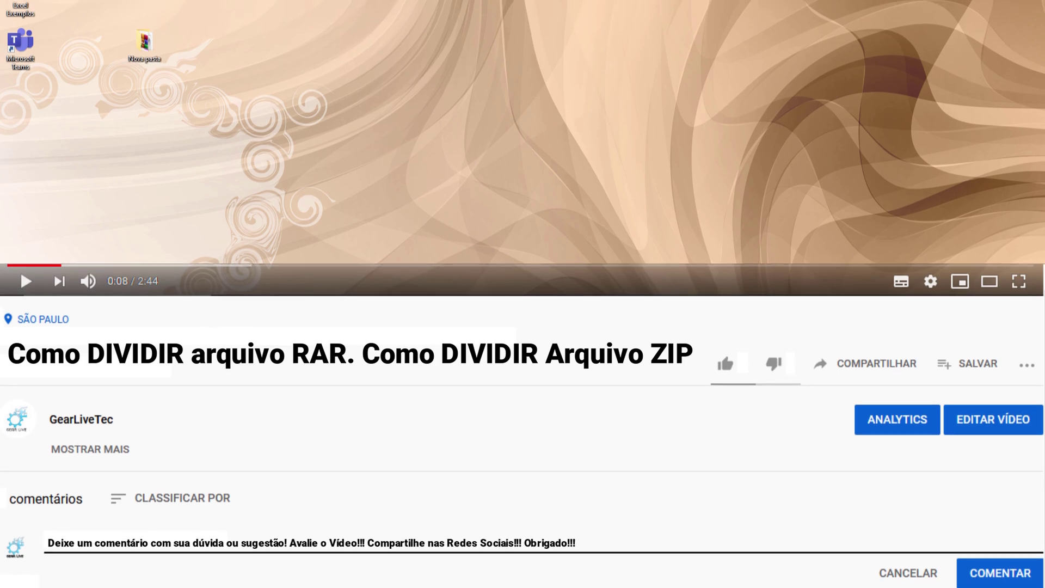